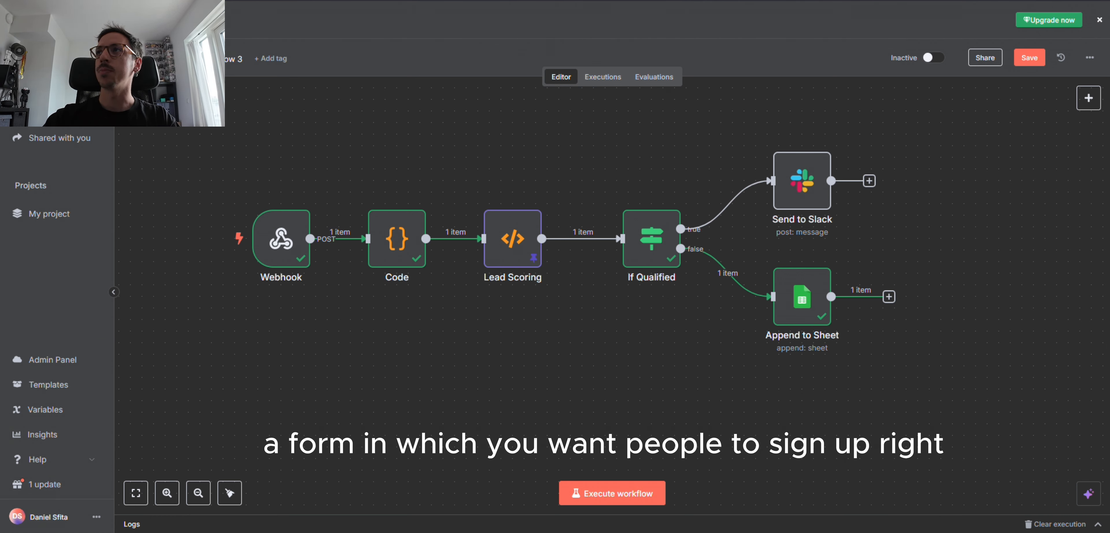
Step: Restore the browser and show the Tally 'Test N8n' form with Name, Email, Company and Message fields
{"action": "left_click_drag", "start_coordinate": [388, 1], "coordinate": [433, 1]}
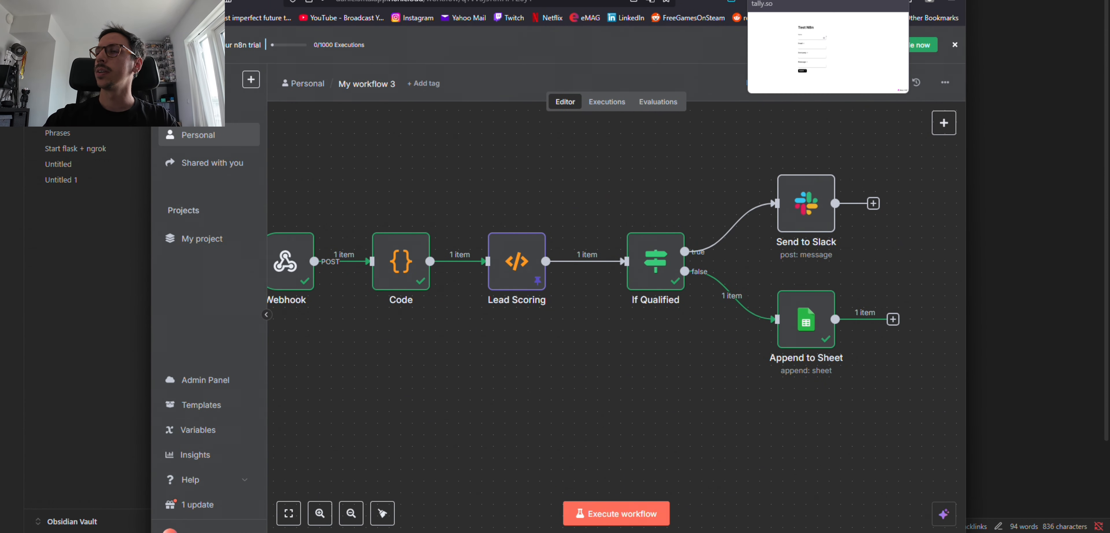
{"action": "left_click_drag", "start_coordinate": [771, 1], "coordinate": [711, 0]}
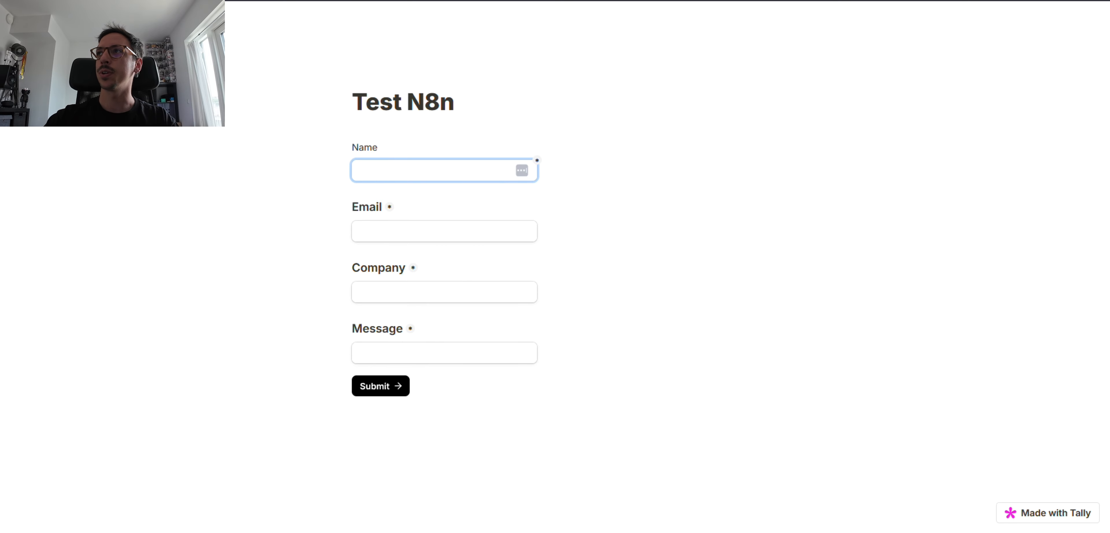
{"action": "left_click_drag", "start_coordinate": [972, 0], "coordinate": [832, 0]}
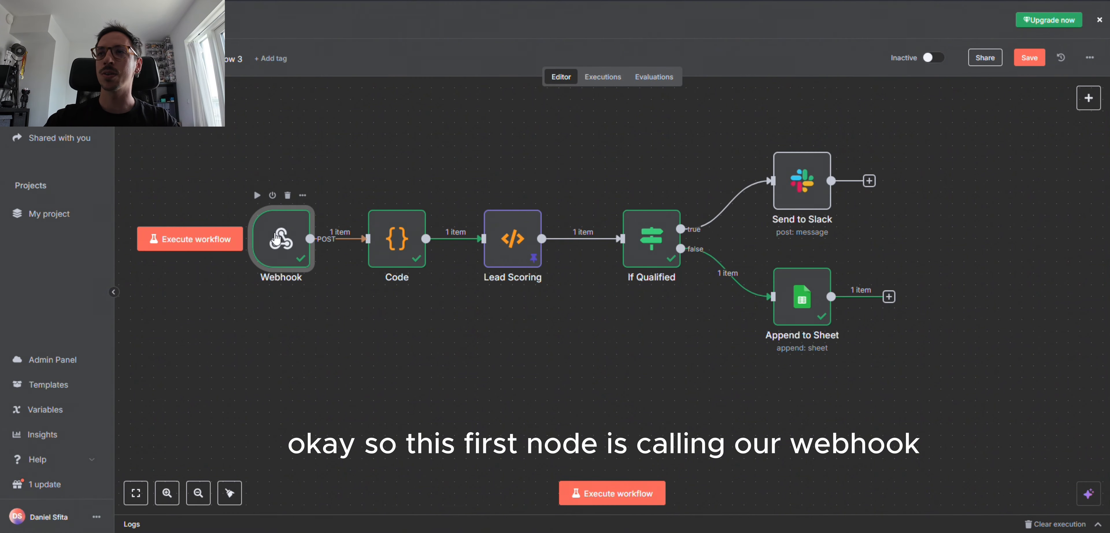
Step: Open the Webhook node to show its test URL, parameters and the JSON of the received submission
{"action": "double_click", "coordinate": [275, 237]}
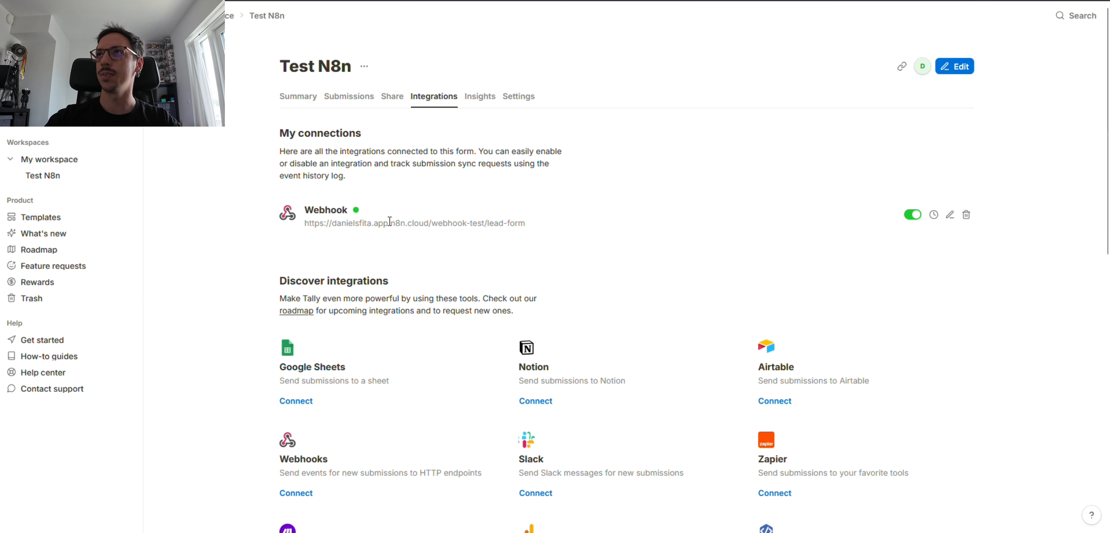
Step: Select the Tally form's Webhook integration URL to confirm it targets the n8n lead-form test URL
{"action": "left_click_drag", "start_coordinate": [319, 222], "coordinate": [584, 223]}
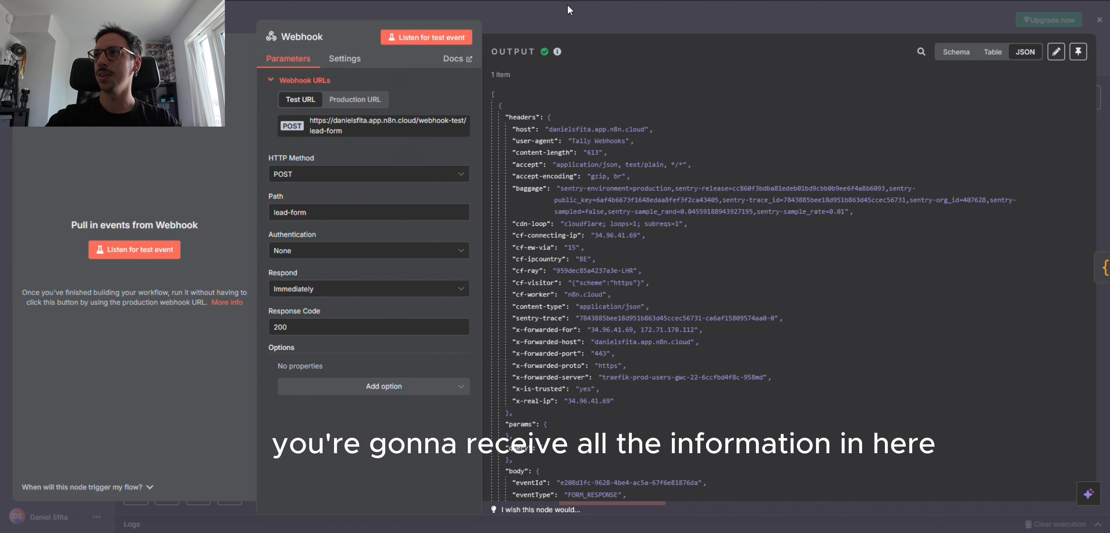
Step: Highlight the submitted name and email values in the Webhook JSON output, then close the panel
{"action": "scroll", "coordinate": [602, 246], "scroll_direction": "down", "scroll_amount": 10}
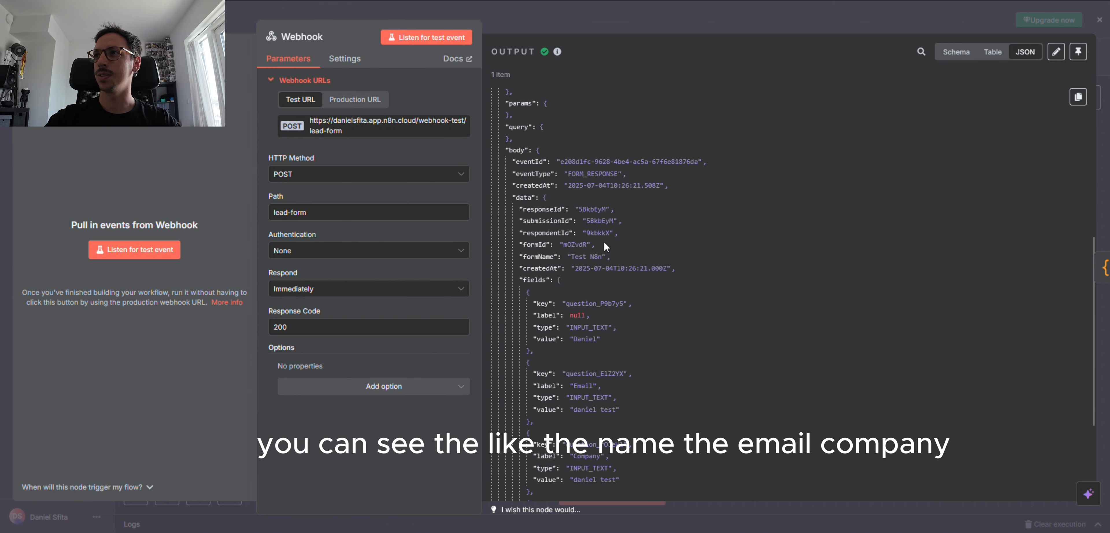
{"action": "scroll", "coordinate": [604, 240], "scroll_direction": "down", "scroll_amount": 6}
{"action": "scroll", "coordinate": [823, 265], "scroll_direction": "up", "scroll_amount": 2}
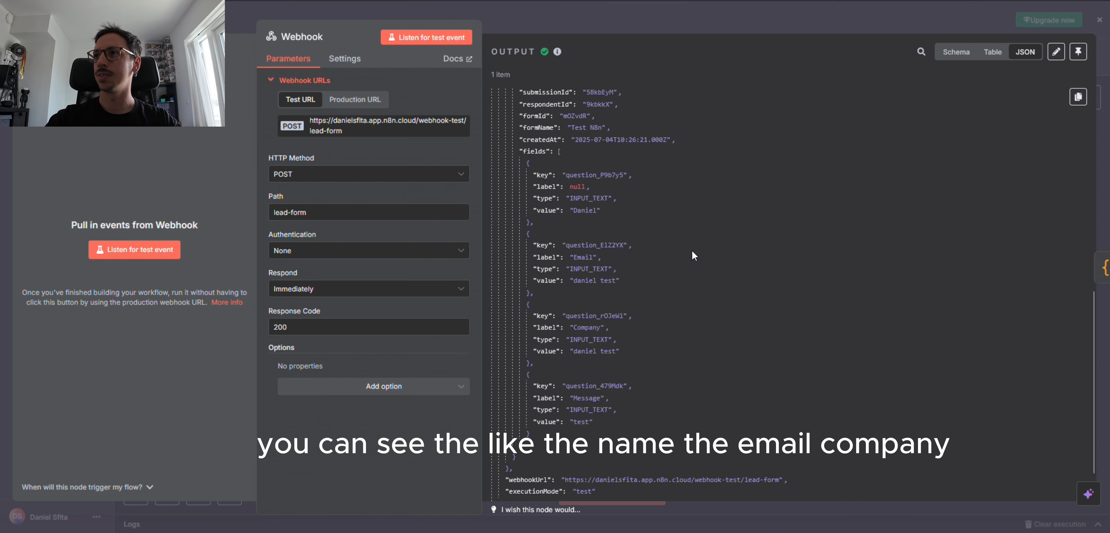
{"action": "double_click", "coordinate": [574, 210]}
{"action": "double_click", "coordinate": [597, 281]}
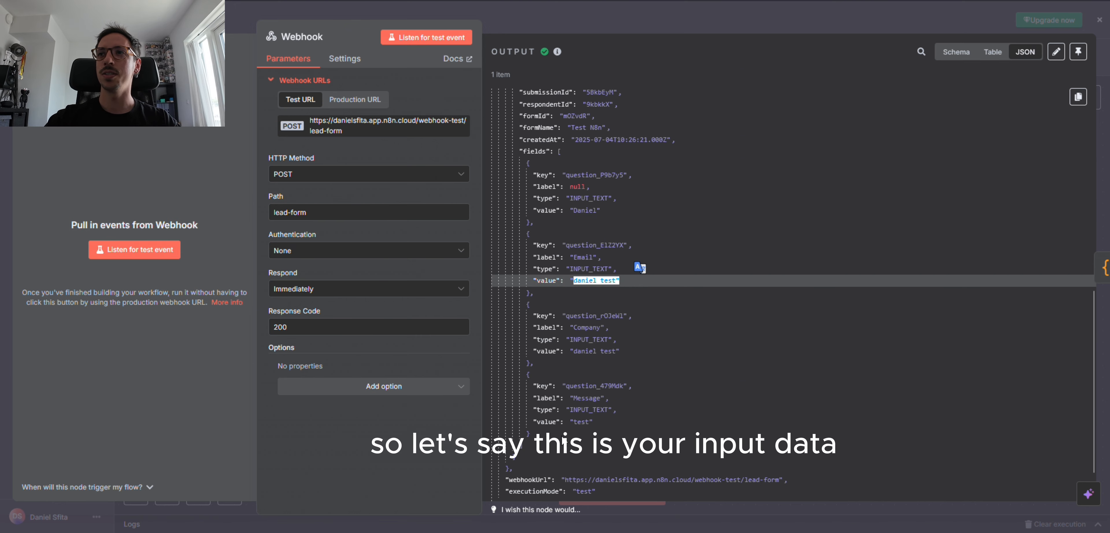
{"action": "left_click", "coordinate": [211, 19]}
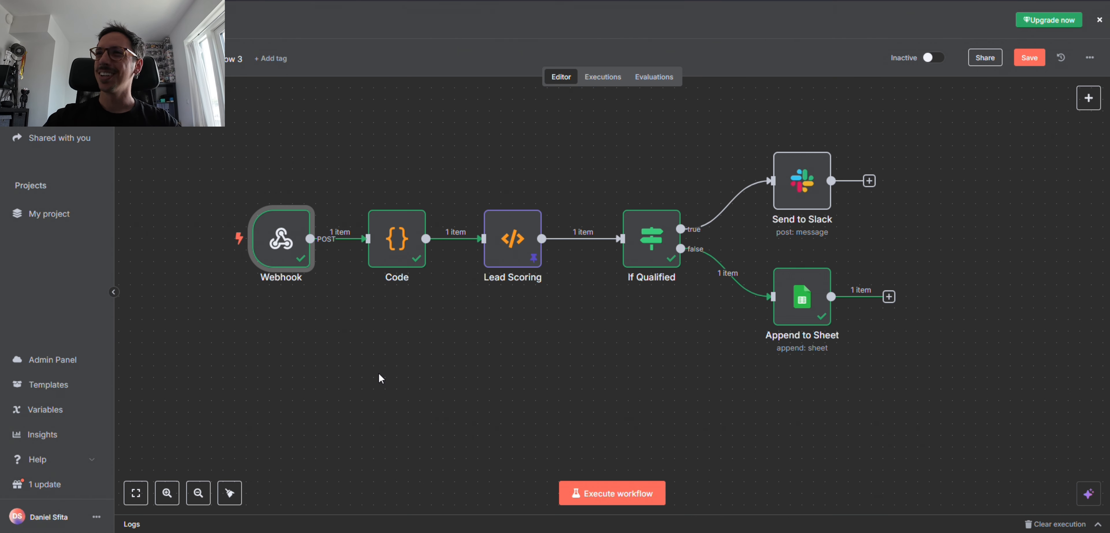
{"action": "left_click_drag", "start_coordinate": [407, 349], "coordinate": [383, 313]}
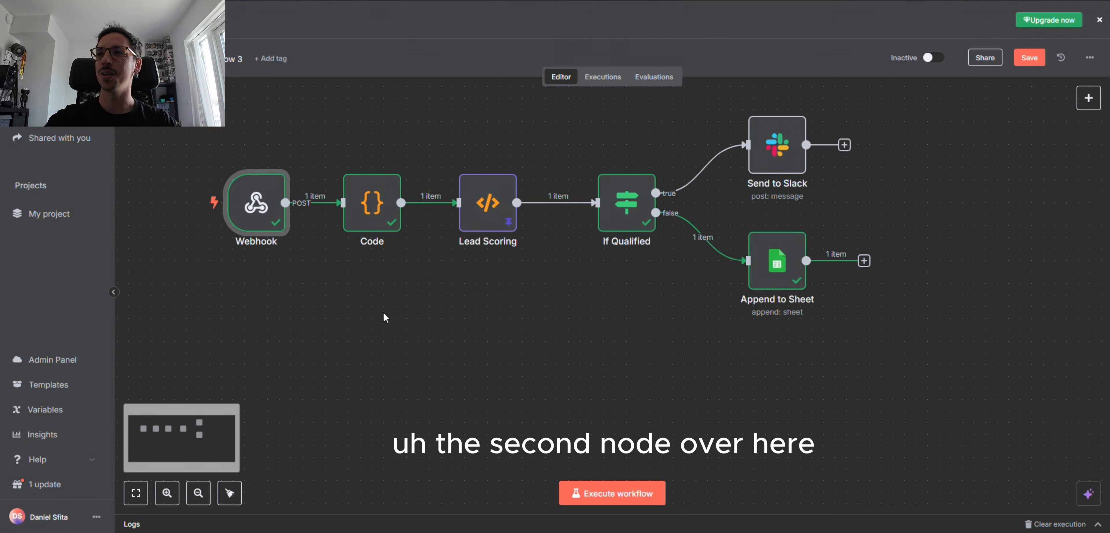
{"action": "left_click", "coordinate": [373, 208]}
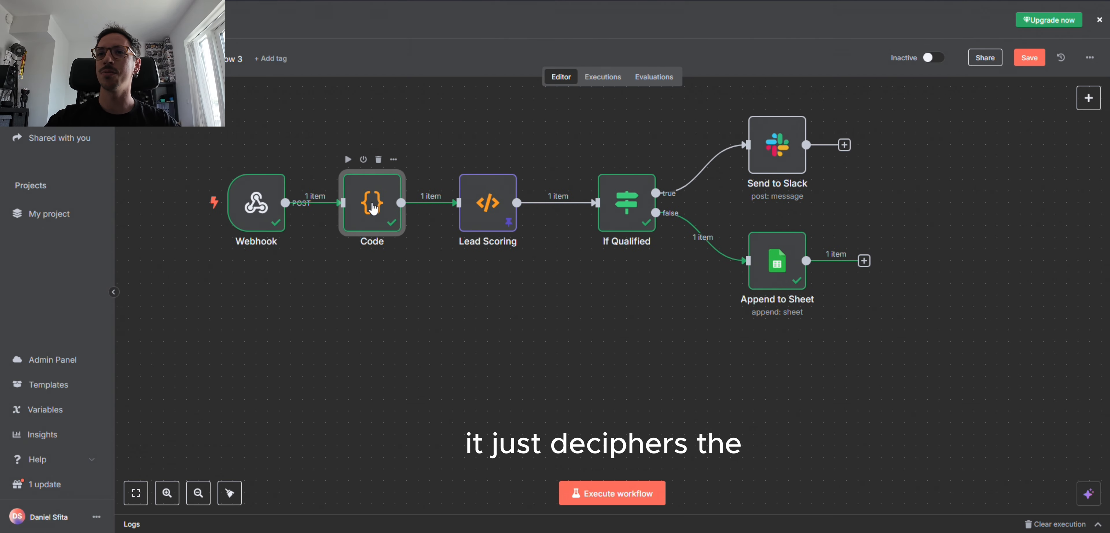
{"action": "double_click", "coordinate": [373, 207]}
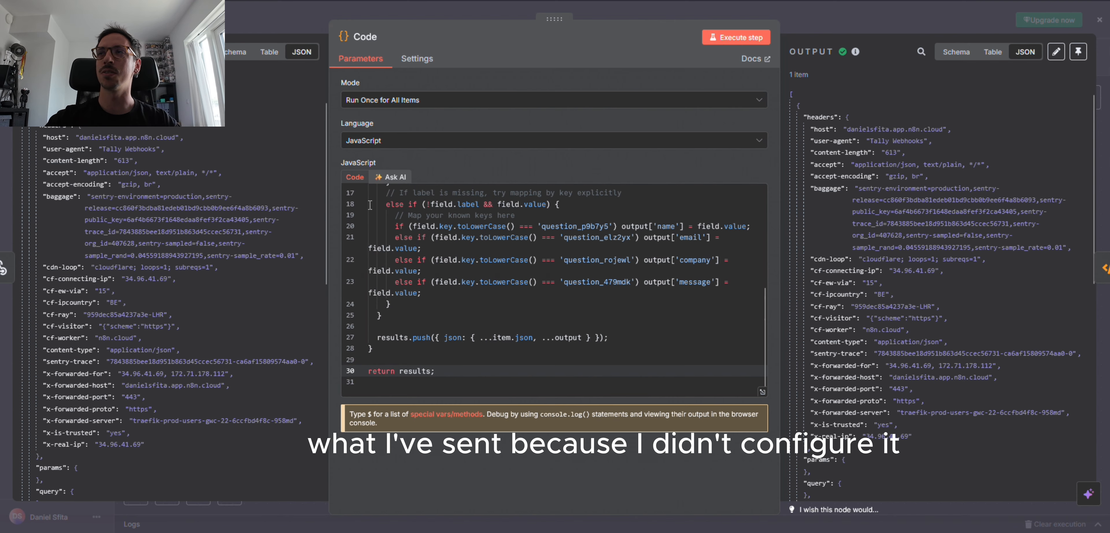
{"action": "scroll", "coordinate": [154, 309], "scroll_direction": "down", "scroll_amount": 10}
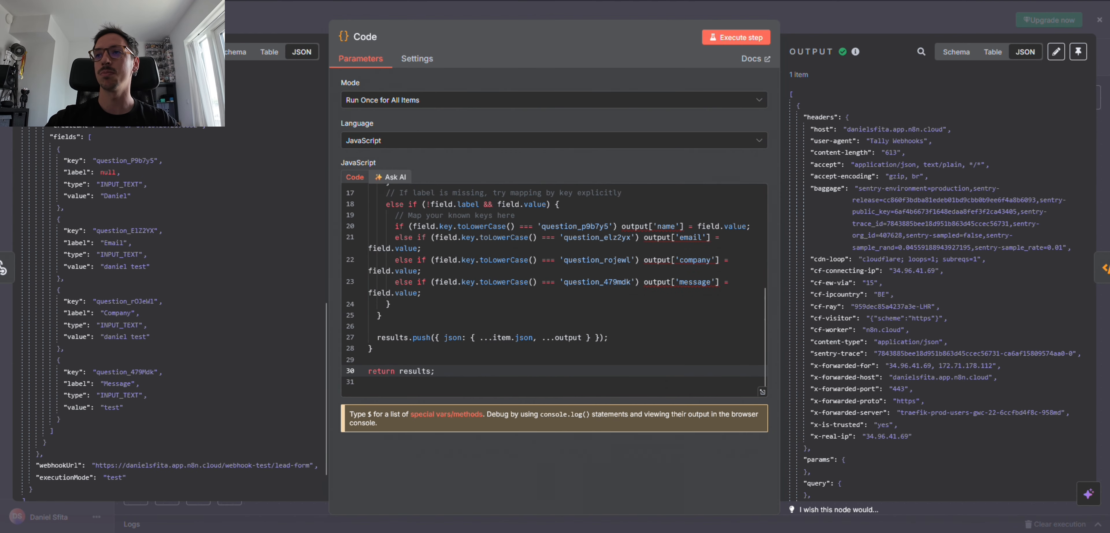
{"action": "left_click", "coordinate": [297, 0]}
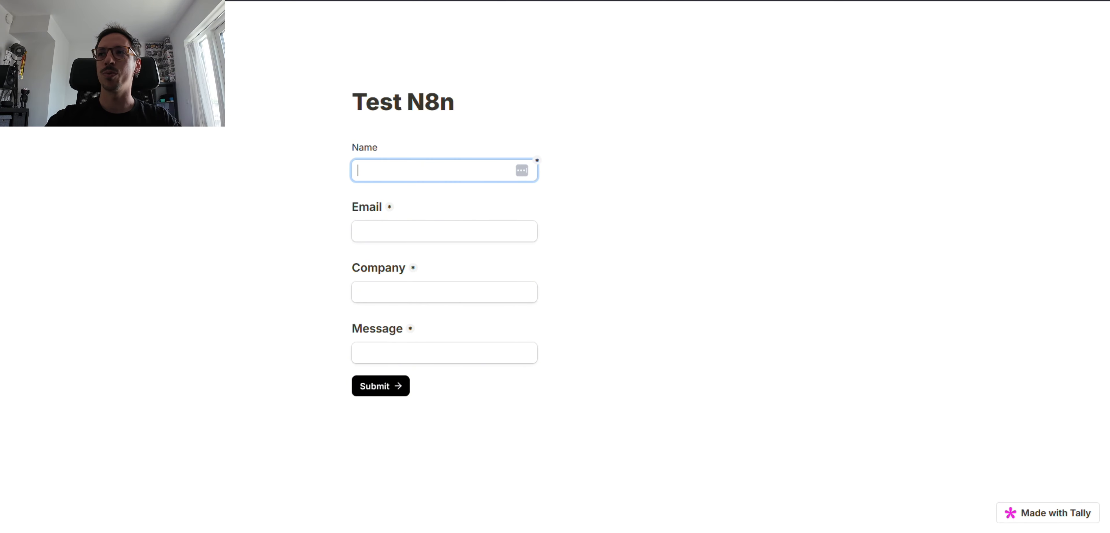
{"action": "left_click", "coordinate": [370, 1]}
{"action": "scroll", "coordinate": [174, 240], "scroll_direction": "down", "scroll_amount": 1}
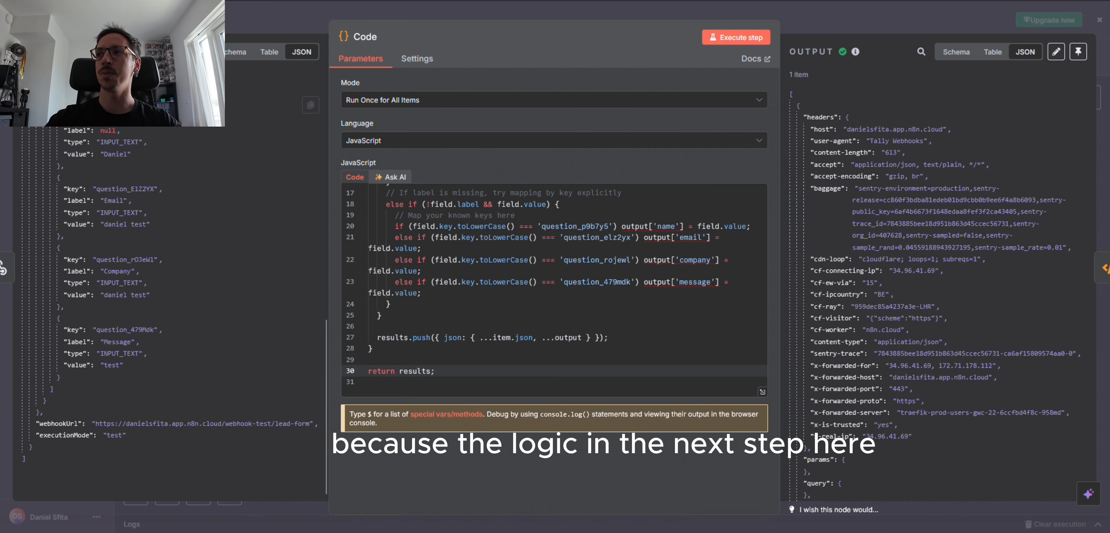
{"action": "key", "text": "Escape"}
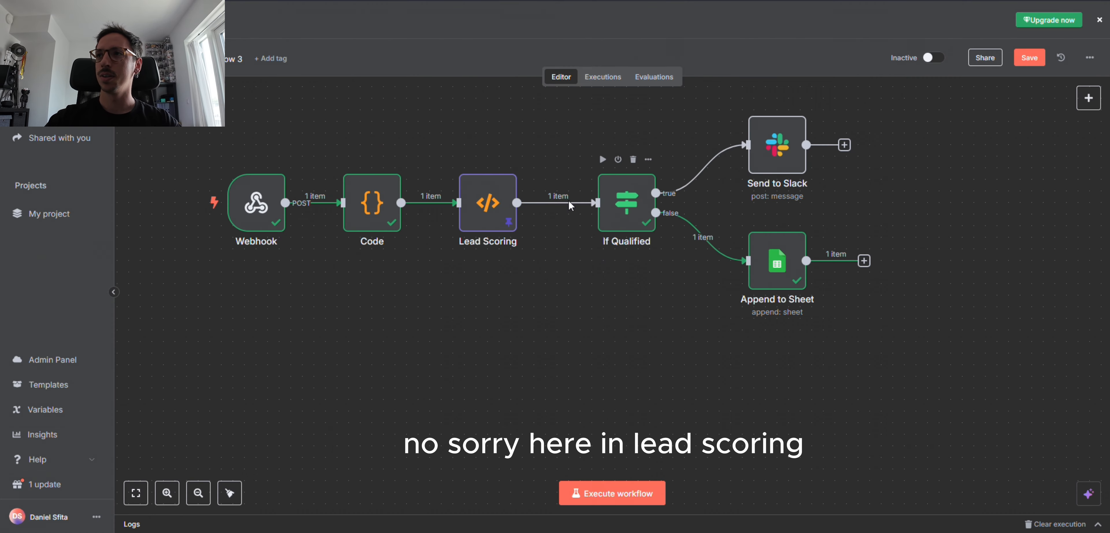
Step: Open the Lead Scoring node and review its JavaScript and pinned output: score 1, qualified false
{"action": "left_click", "coordinate": [497, 217]}
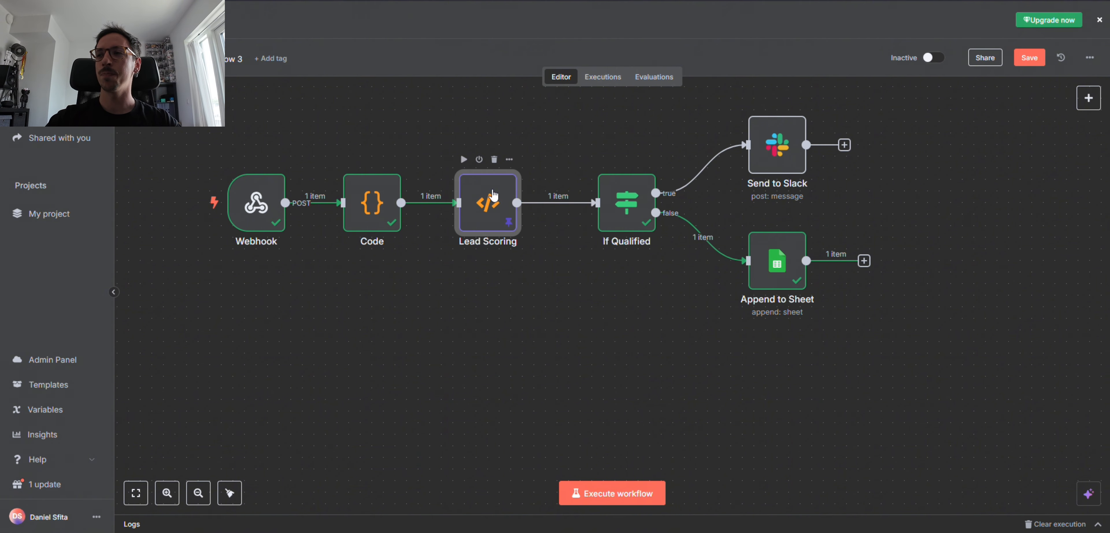
{"action": "double_click", "coordinate": [496, 218]}
{"action": "scroll", "coordinate": [588, 236], "scroll_direction": "down", "scroll_amount": 3}
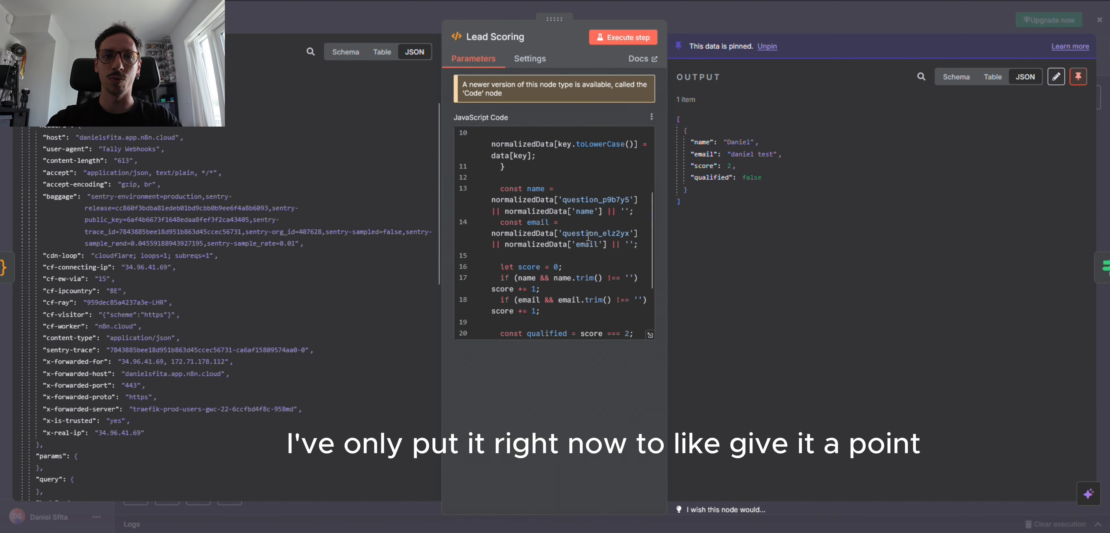
{"action": "scroll", "coordinate": [587, 237], "scroll_direction": "up", "scroll_amount": 3}
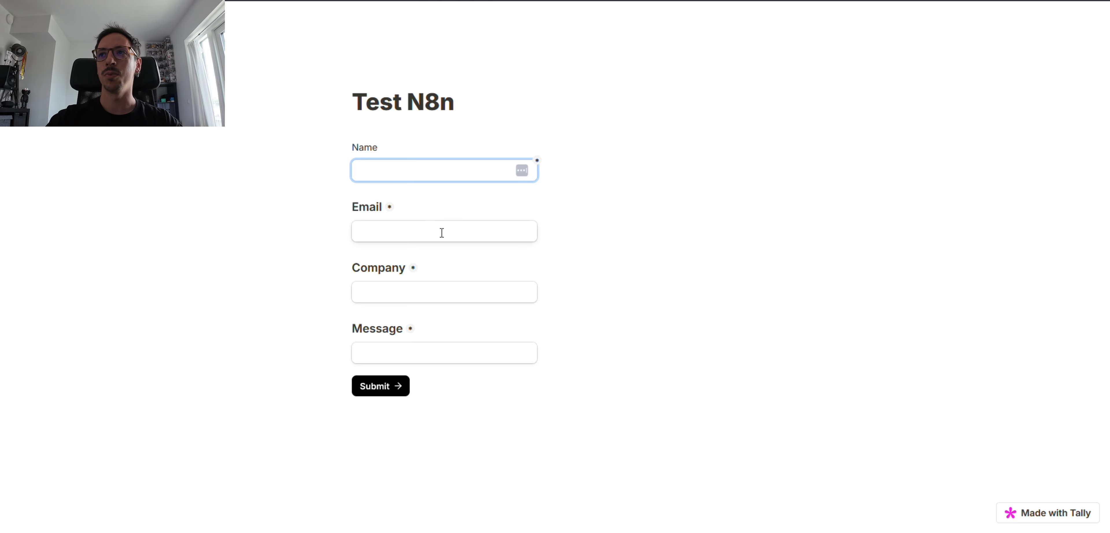
{"action": "double_click", "coordinate": [389, 208]}
{"action": "left_click", "coordinate": [547, 207]}
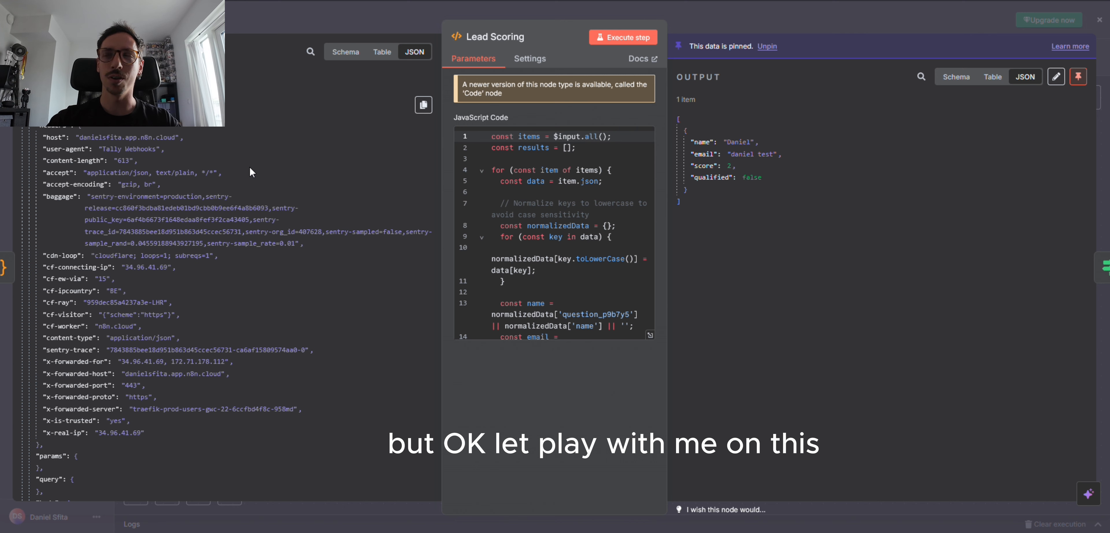
{"action": "scroll", "coordinate": [293, 220], "scroll_direction": "down", "scroll_amount": 1}
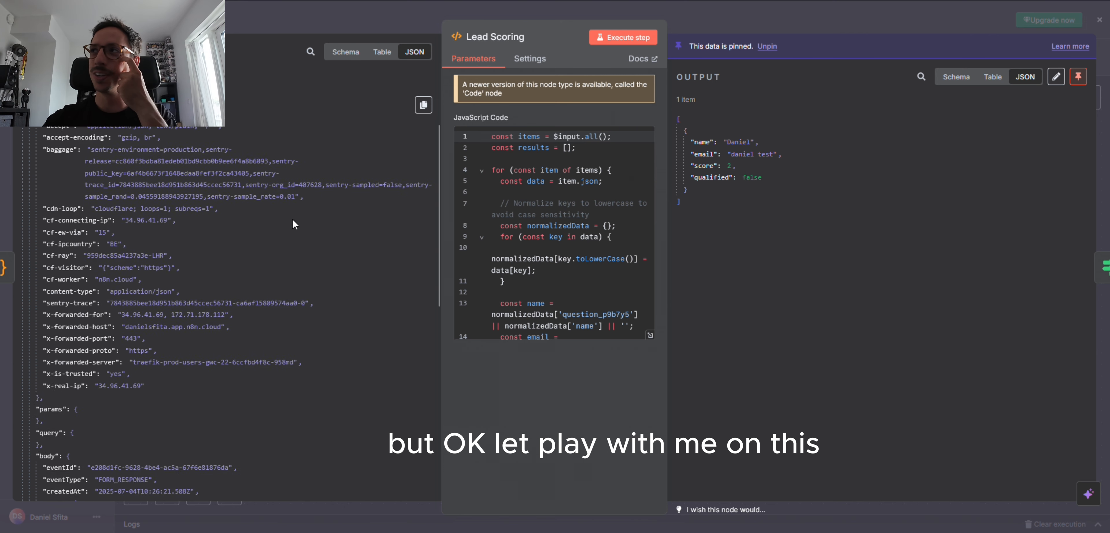
{"action": "scroll", "coordinate": [293, 220], "scroll_direction": "up", "scroll_amount": 1}
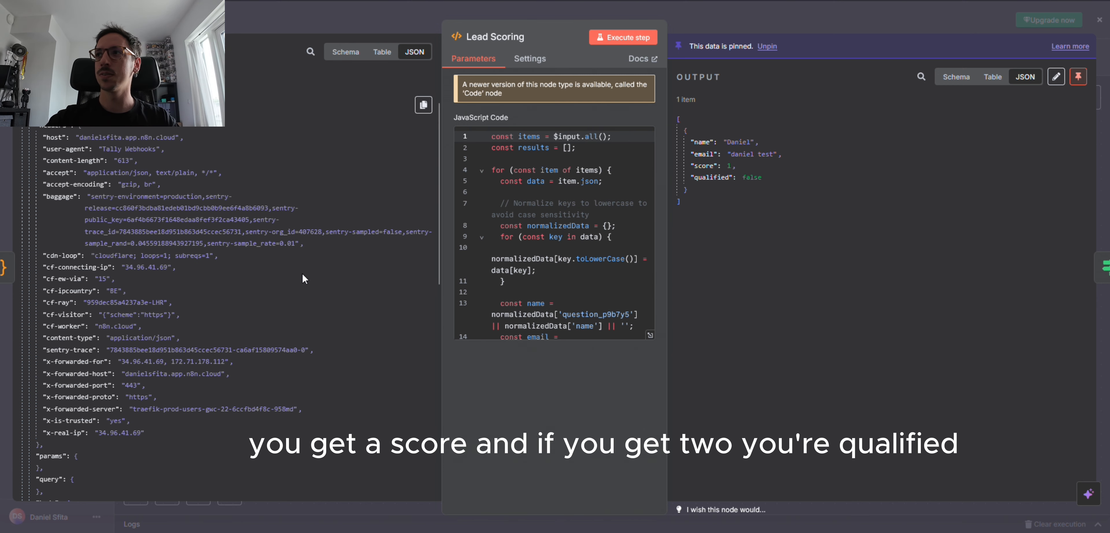
{"action": "left_click", "coordinate": [405, 18]}
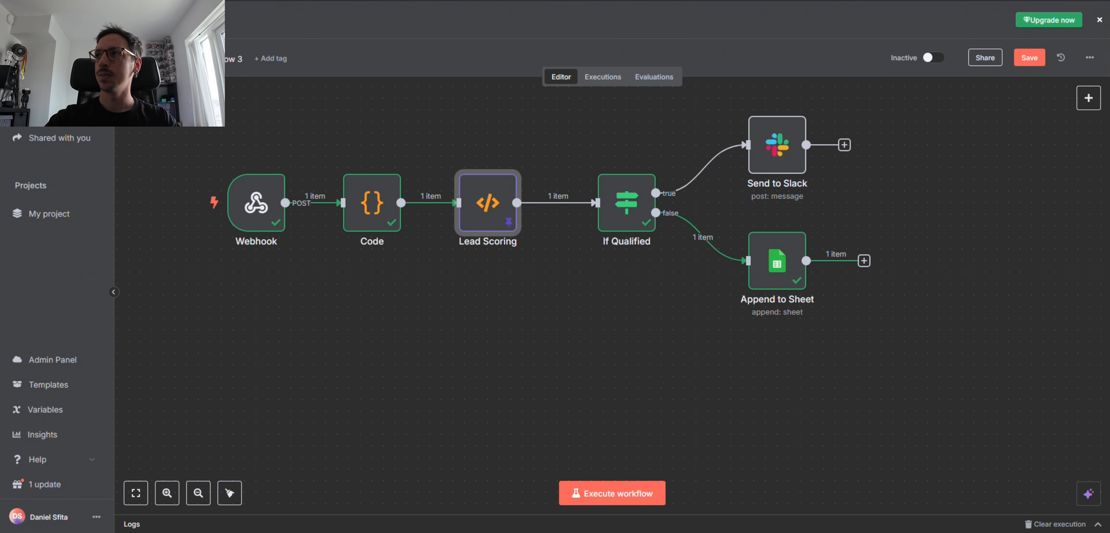
{"action": "left_click", "coordinate": [630, 207]}
{"action": "double_click", "coordinate": [629, 207]}
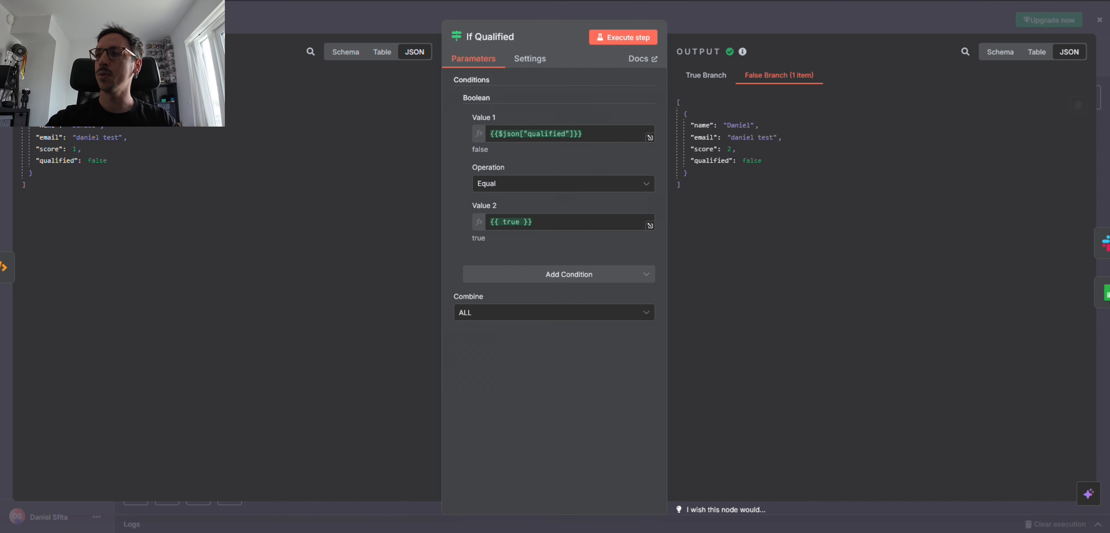
{"action": "key", "text": "Escape"}
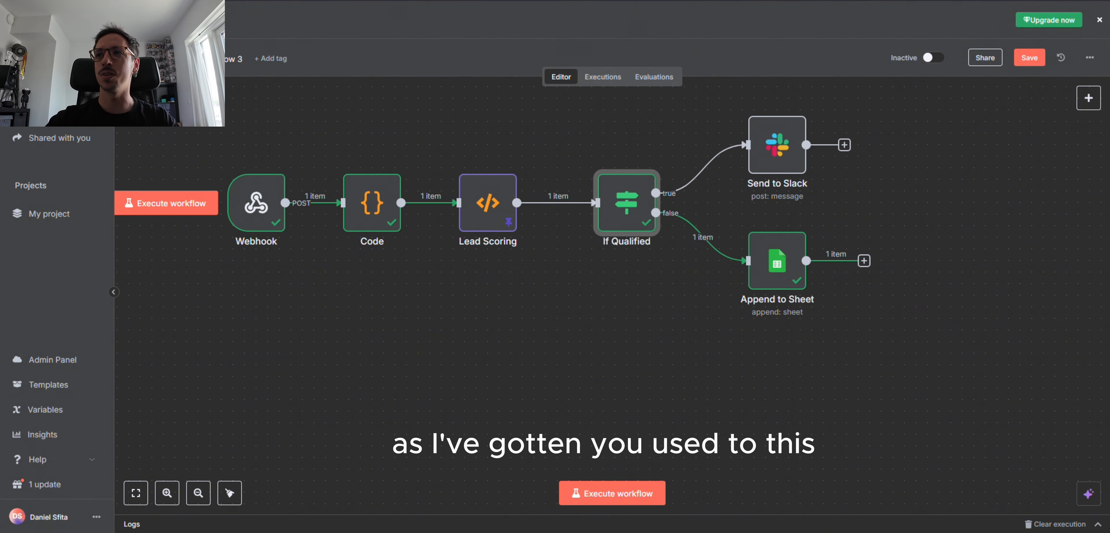
Step: Highlight the 'New qualified lead' alert in the Slack team channel, then minimize Slack
{"action": "key", "text": "alt+Tab"}
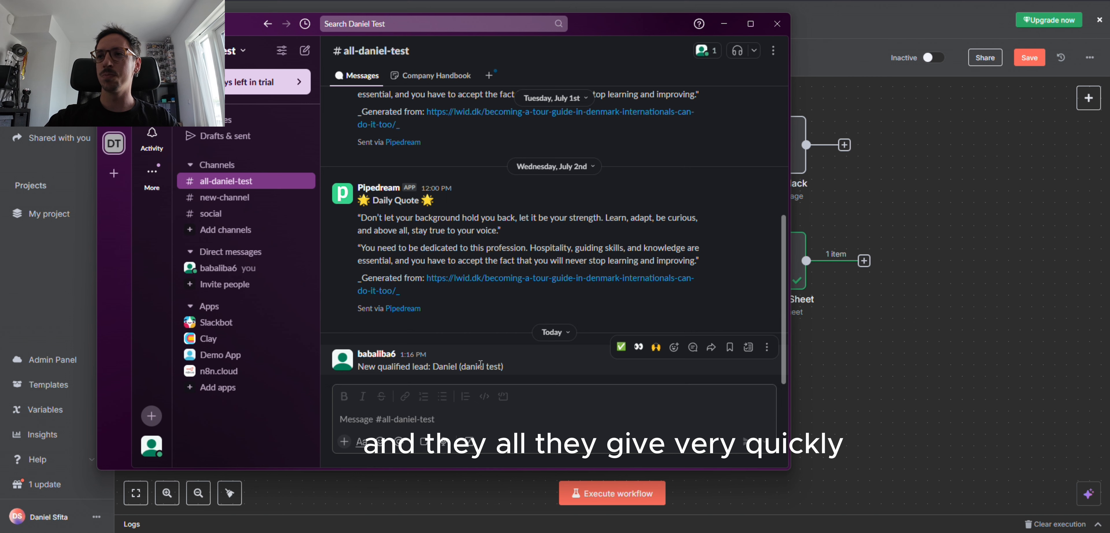
{"action": "left_click_drag", "start_coordinate": [358, 366], "coordinate": [645, 369]}
{"action": "middle_click", "coordinate": [447, 346]}
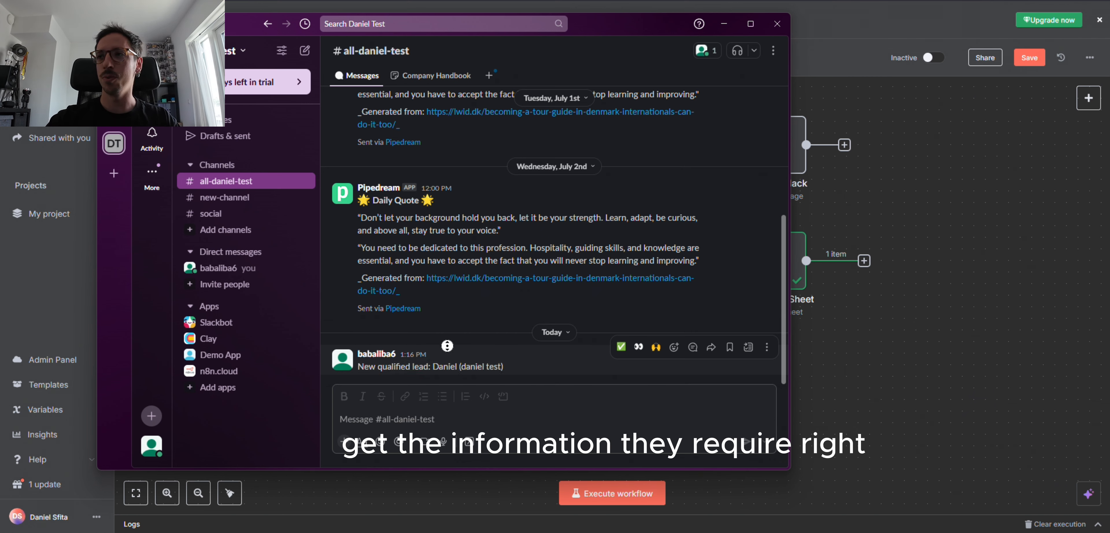
{"action": "middle_click", "coordinate": [447, 345]}
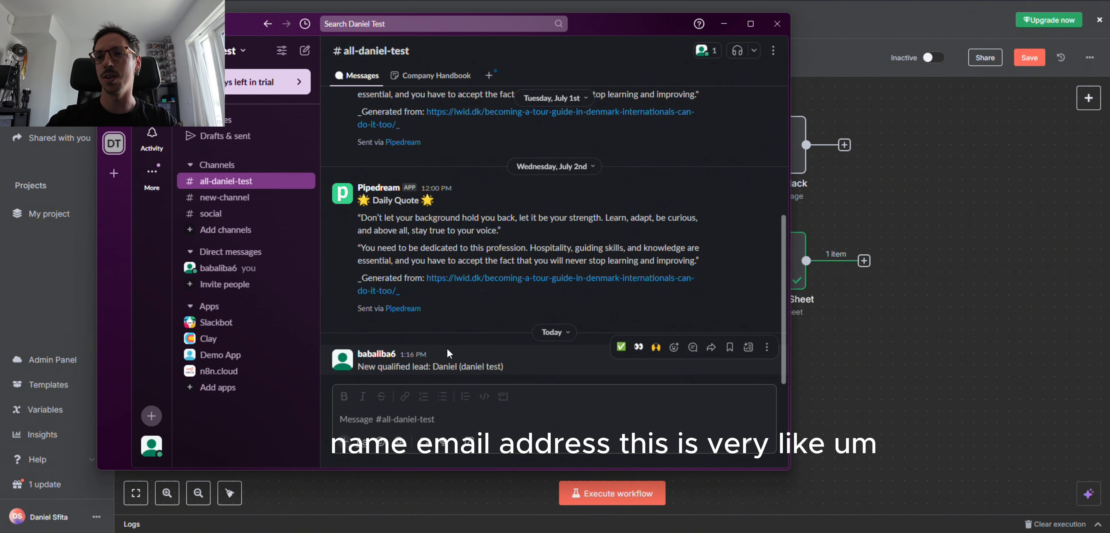
{"action": "left_click", "coordinate": [722, 25]}
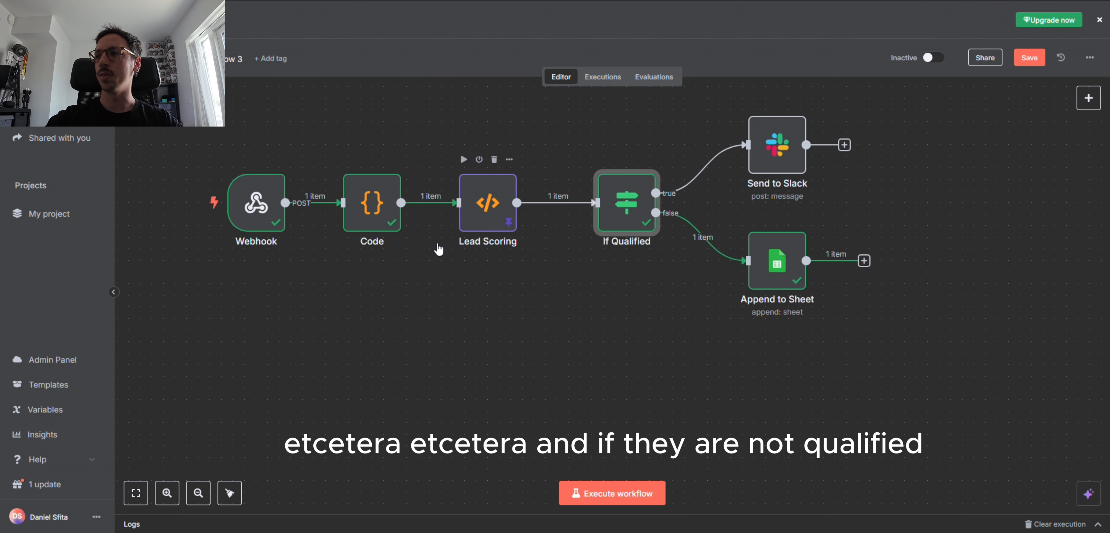
Step: Review the Append to Sheet node's Resource, Operation, Spreadsheet ID and Range settings
{"action": "mouse_move", "coordinate": [714, 169]}
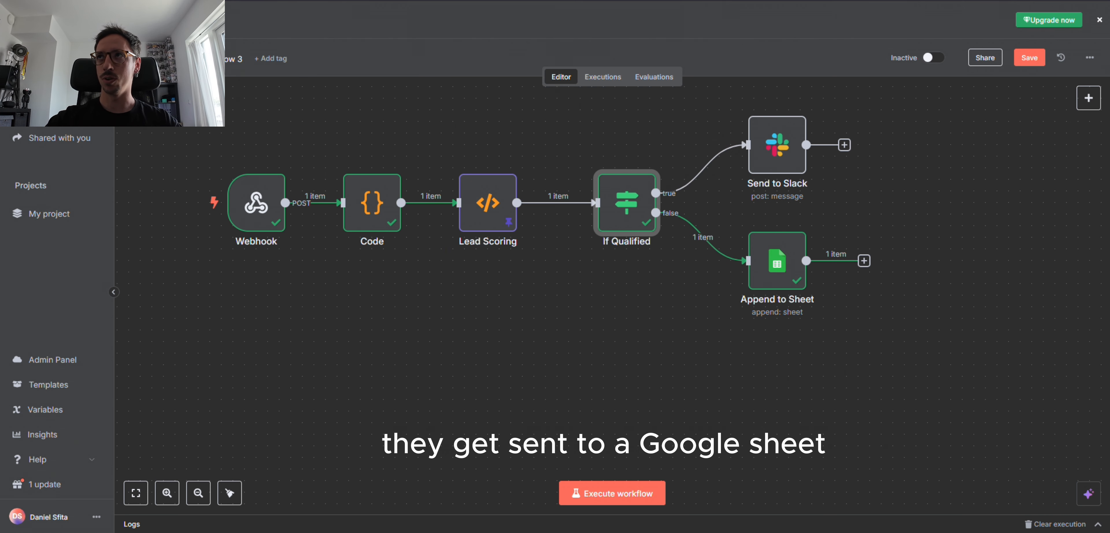
{"action": "left_click", "coordinate": [787, 254]}
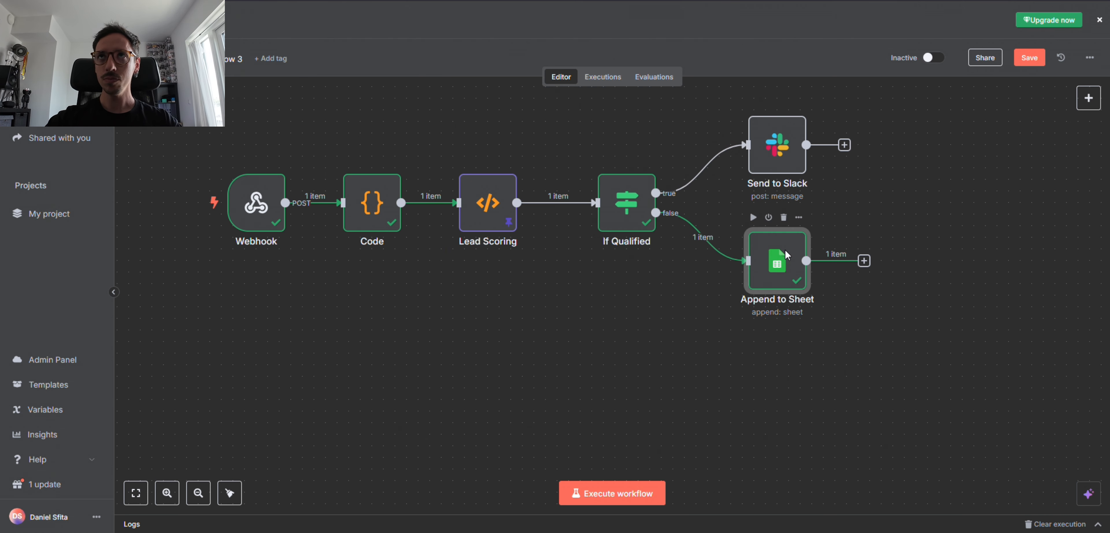
{"action": "double_click", "coordinate": [787, 254]}
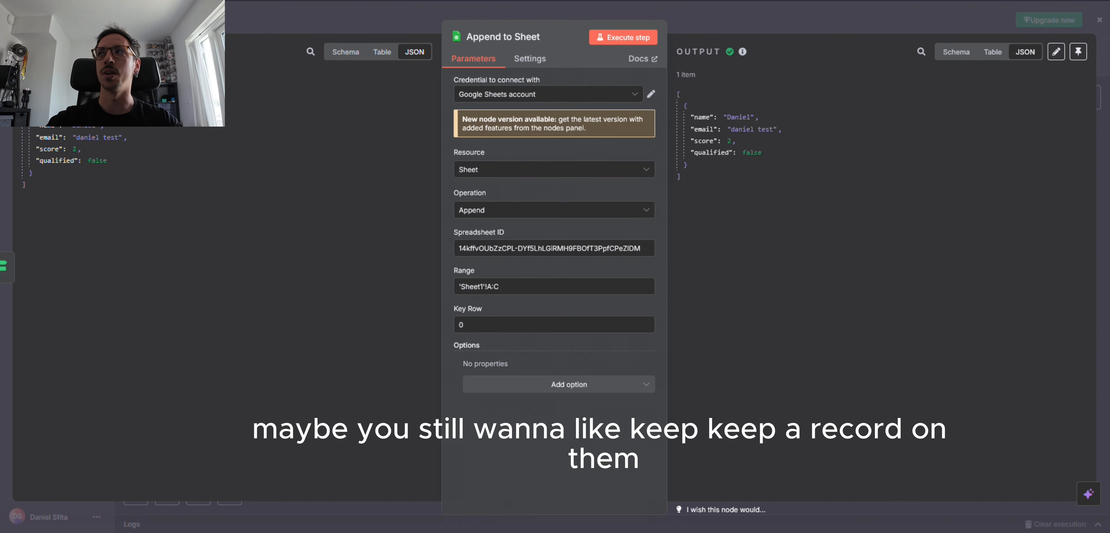
{"action": "key", "text": "Escape"}
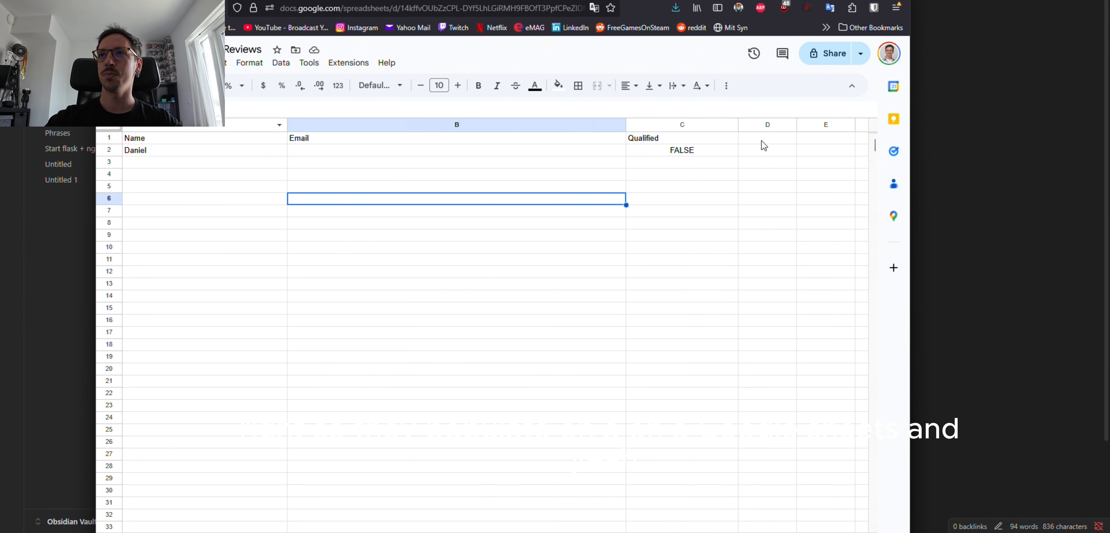
Step: Highlight the Name, Email and Qualified columns and the logged lead row marked FALSE
{"action": "left_click_drag", "start_coordinate": [224, 139], "coordinate": [709, 508]}
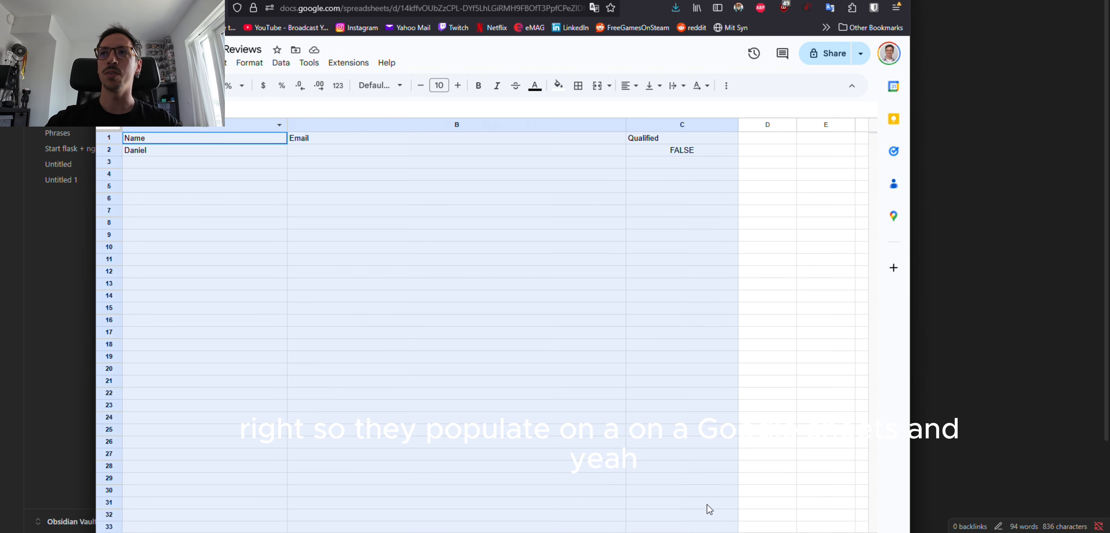
{"action": "left_click", "coordinate": [260, 144]}
{"action": "left_click_drag", "start_coordinate": [260, 143], "coordinate": [682, 148]}
{"action": "left_click", "coordinate": [205, 164]}
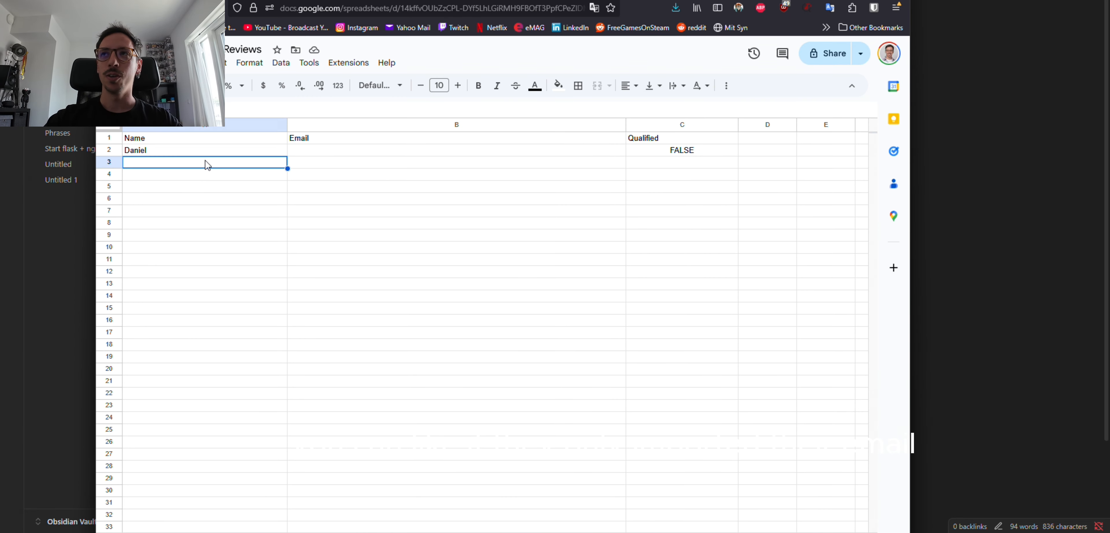
{"action": "left_click", "coordinate": [333, 154]}
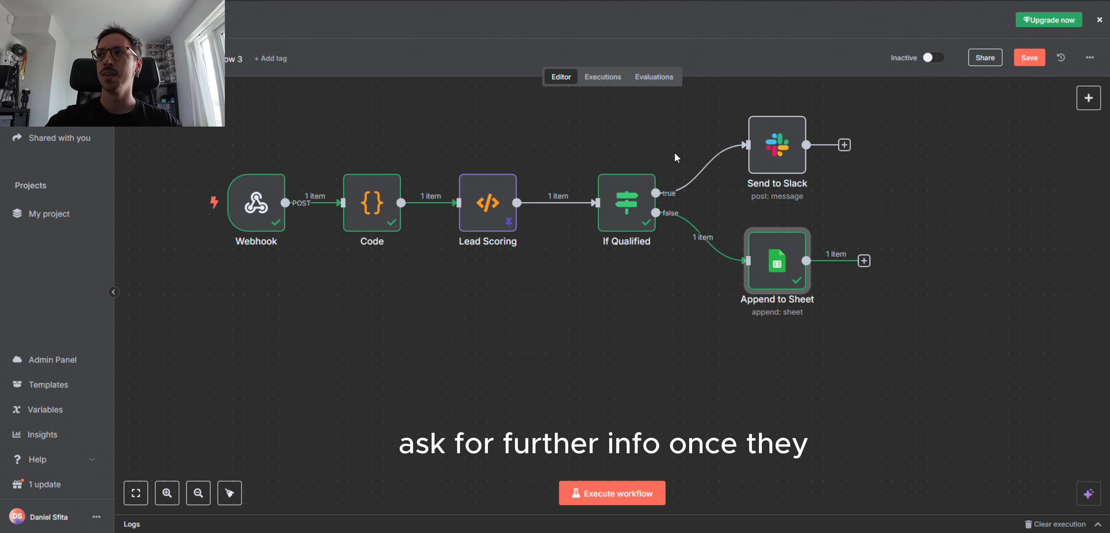
{"action": "left_click_drag", "start_coordinate": [514, 354], "coordinate": [522, 385]}
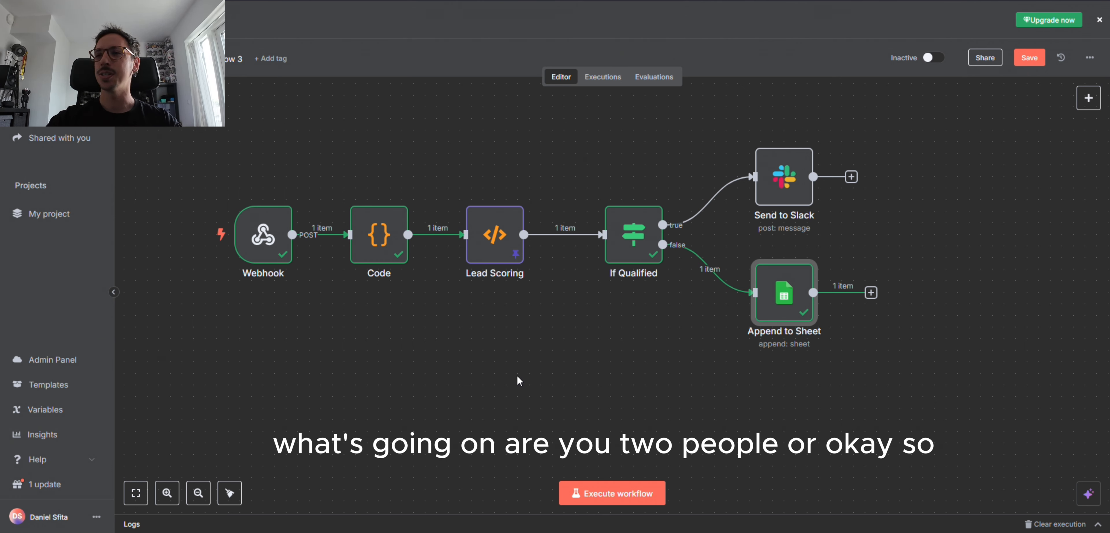
{"action": "scroll", "coordinate": [506, 328], "scroll_direction": "left", "scroll_amount": 2}
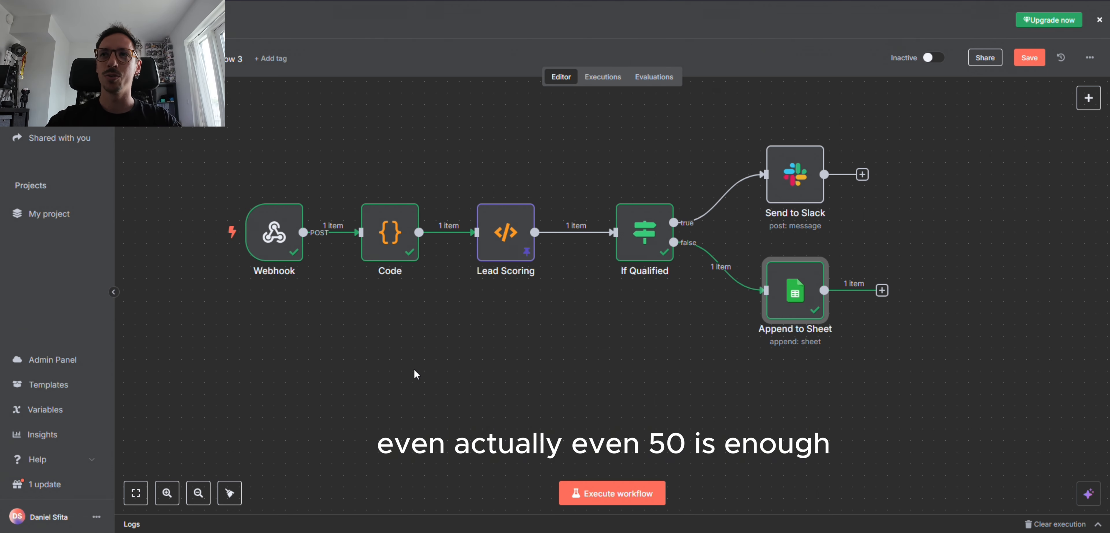
{"action": "scroll", "coordinate": [414, 370], "scroll_direction": "right", "scroll_amount": 2}
{"action": "left_click_drag", "start_coordinate": [444, 367], "coordinate": [453, 379]}
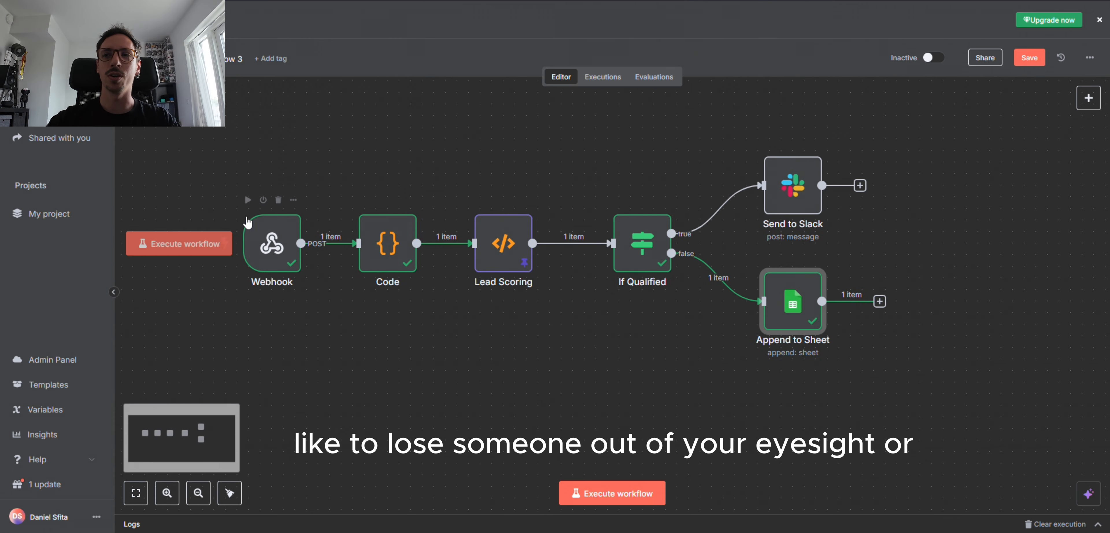
{"action": "scroll", "coordinate": [535, 374], "scroll_direction": "down", "scroll_amount": 2}
{"action": "scroll", "coordinate": [535, 372], "scroll_direction": "up", "scroll_amount": 1}
{"action": "left_click_drag", "start_coordinate": [523, 299], "coordinate": [531, 339]}
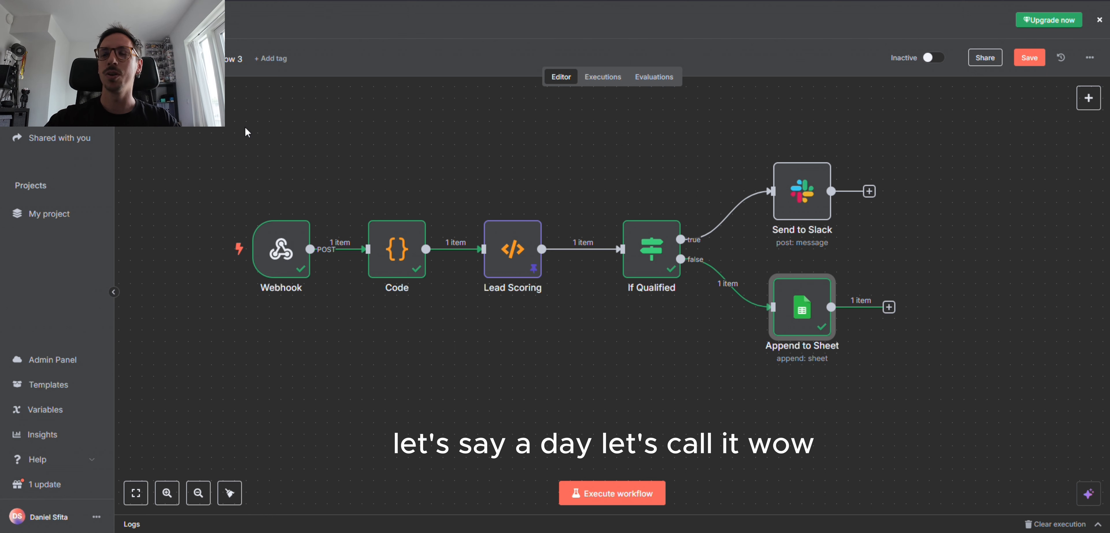
{"action": "mouse_move", "coordinate": [354, 402]}
{"action": "left_mouse_down"}
{"action": "mouse_move", "coordinate": [346, 370]}
{"action": "mouse_move", "coordinate": [342, 421]}
{"action": "mouse_move", "coordinate": [330, 419]}
{"action": "mouse_move", "coordinate": [350, 392]}
{"action": "left_mouse_up"}
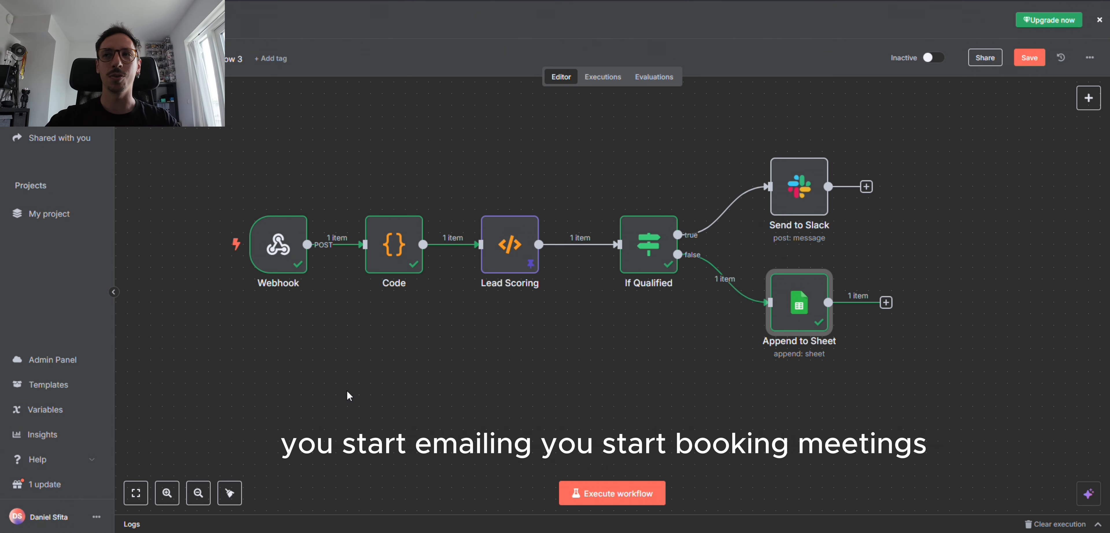
{"action": "mouse_move", "coordinate": [310, 369]}
{"action": "left_mouse_down"}
{"action": "mouse_move", "coordinate": [296, 368]}
{"action": "mouse_move", "coordinate": [310, 372]}
{"action": "left_mouse_up"}
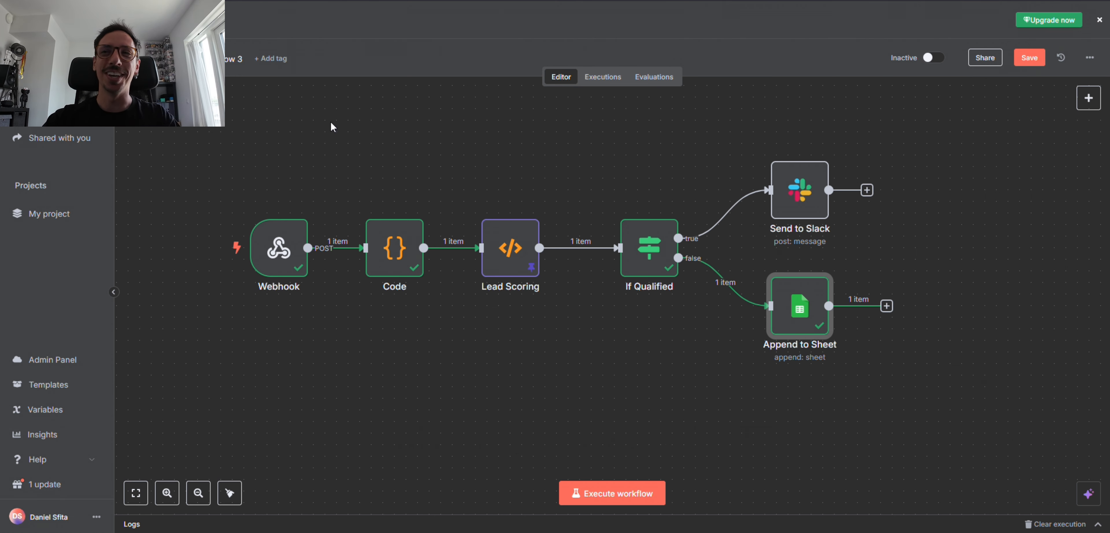
{"action": "mouse_move", "coordinate": [337, 129]}
{"action": "left_mouse_down"}
{"action": "mouse_move", "coordinate": [361, 142]}
{"action": "mouse_move", "coordinate": [344, 139]}
{"action": "left_mouse_up"}
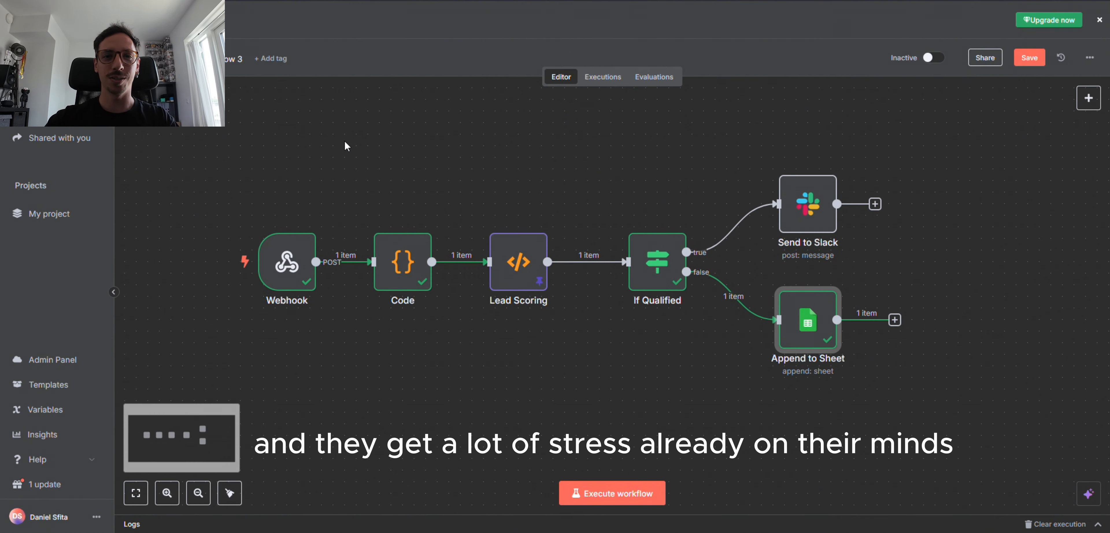